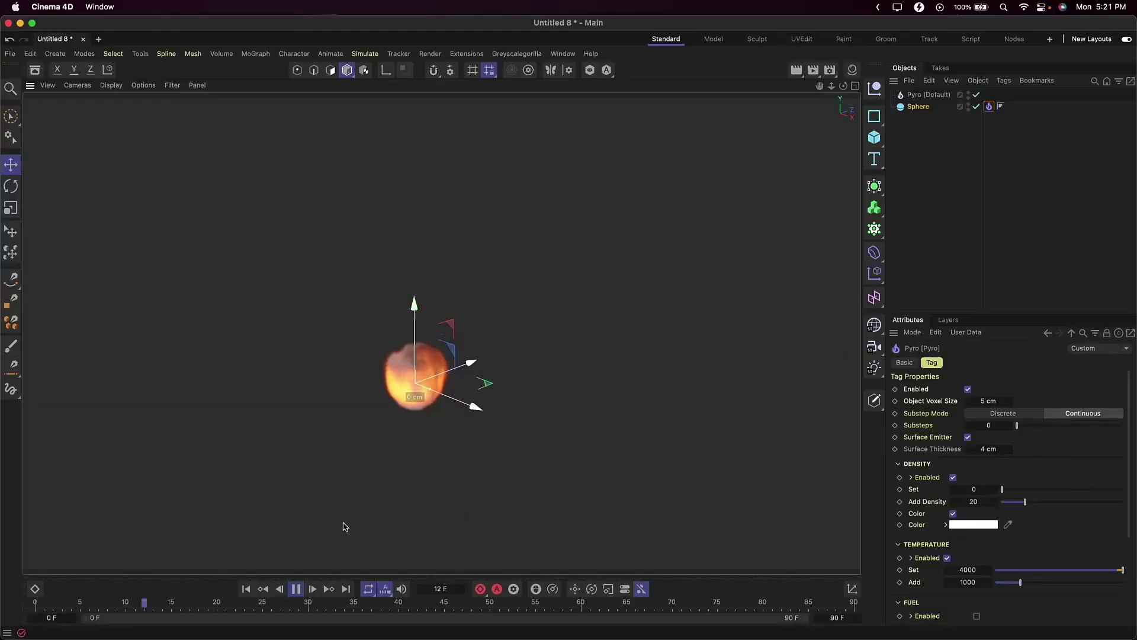
# - Sweep the burning sphere into a smoke trail, raise the fire's Density Set to 4.8, and adjust its temperature
pyautogui.moveTo(520, 457); pyautogui.dragTo(203, 437)
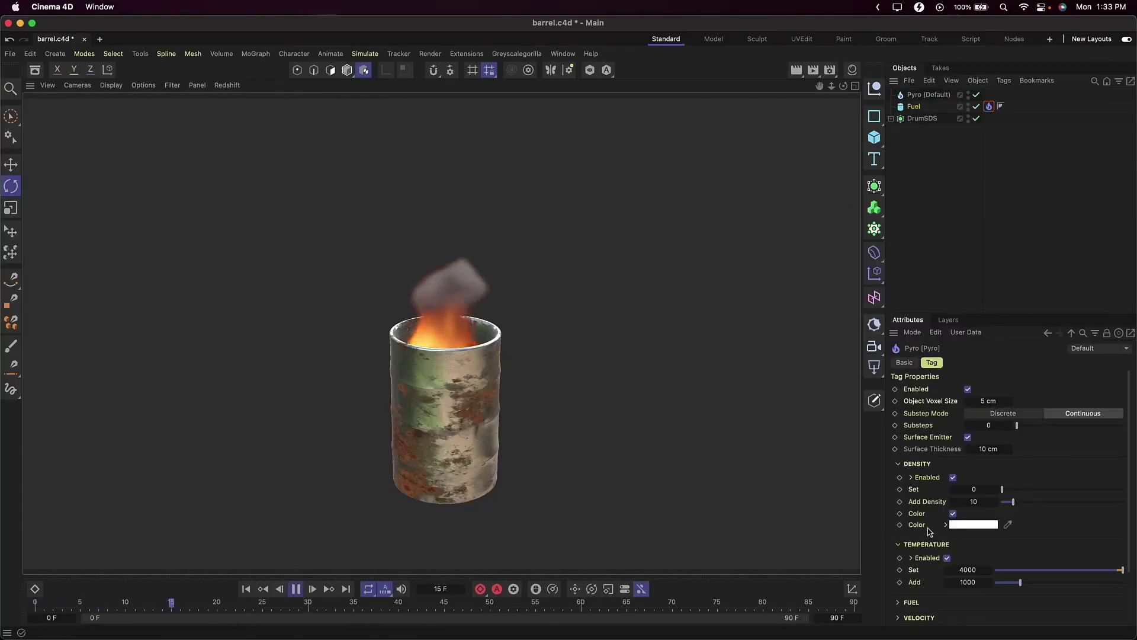
pyautogui.click(1030, 490)
pyautogui.click(998, 569)
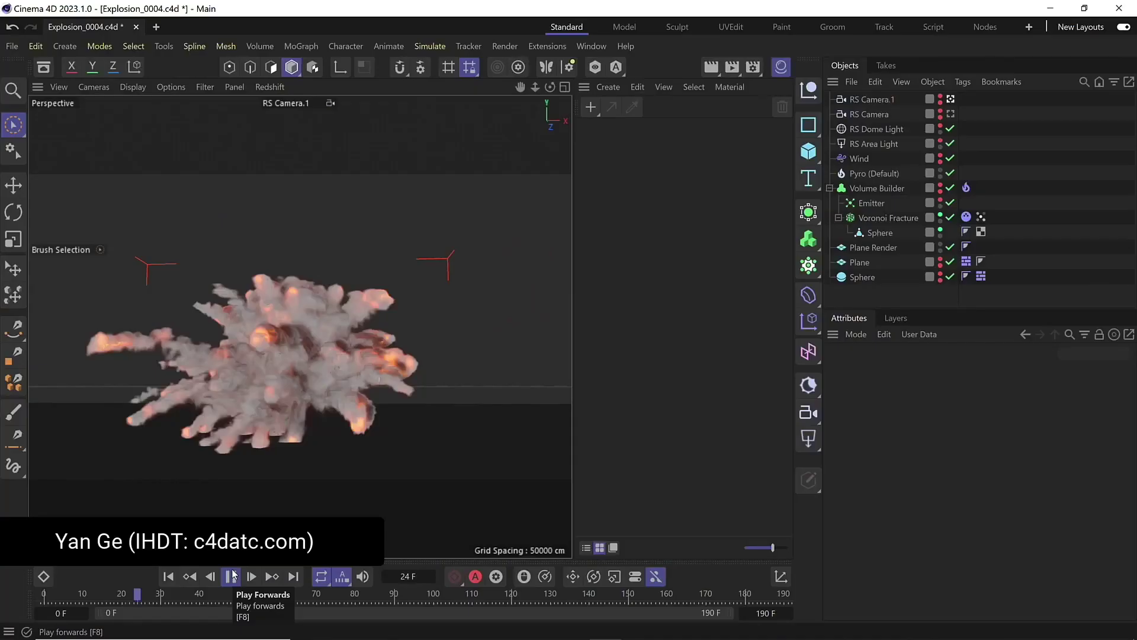
# - Pause the explosion at frame 29 and apply a new Redshift Pyro Volume material to Pyro (Default)
pyautogui.click(231, 576)
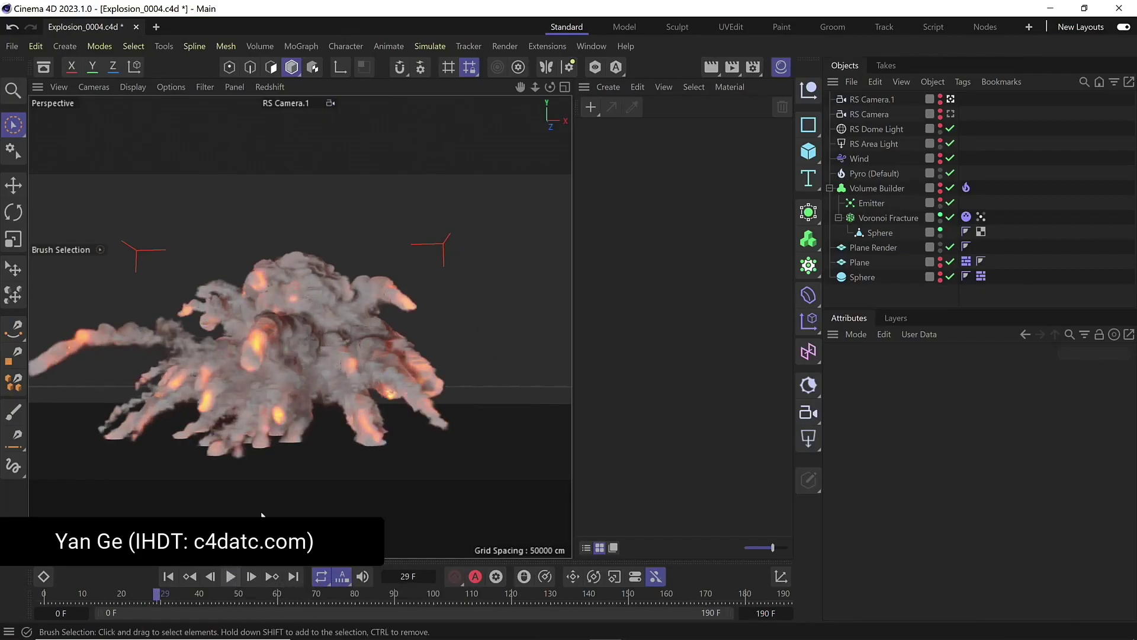
pyautogui.click(610, 87)
pyautogui.moveTo(796, 169)
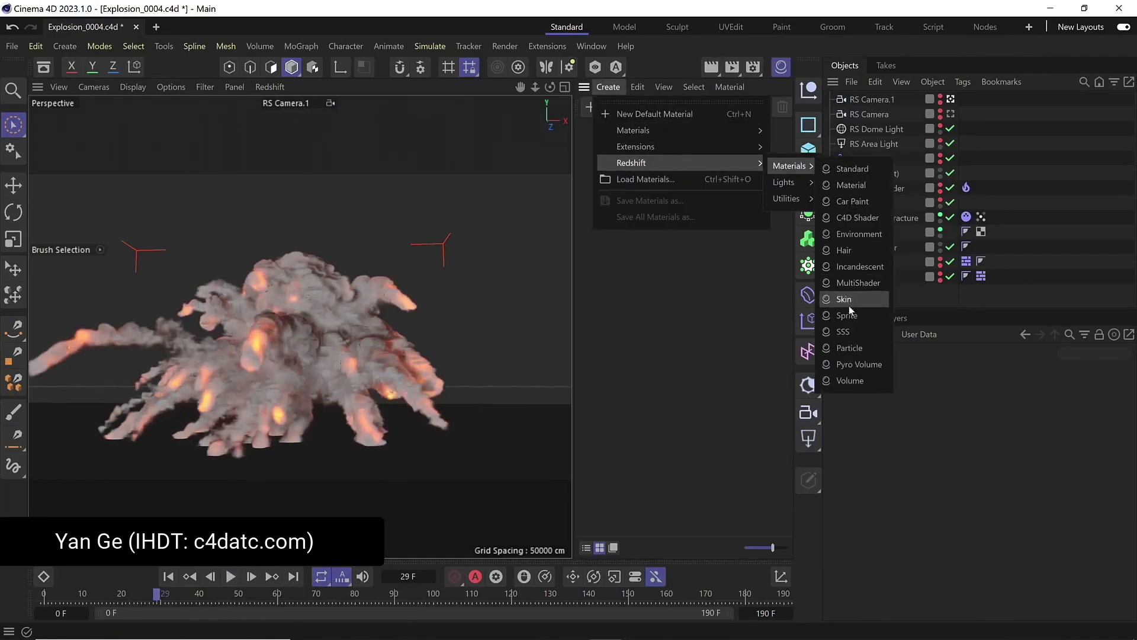
pyautogui.click(858, 364)
pyautogui.moveTo(597, 143); pyautogui.dragTo(875, 179)
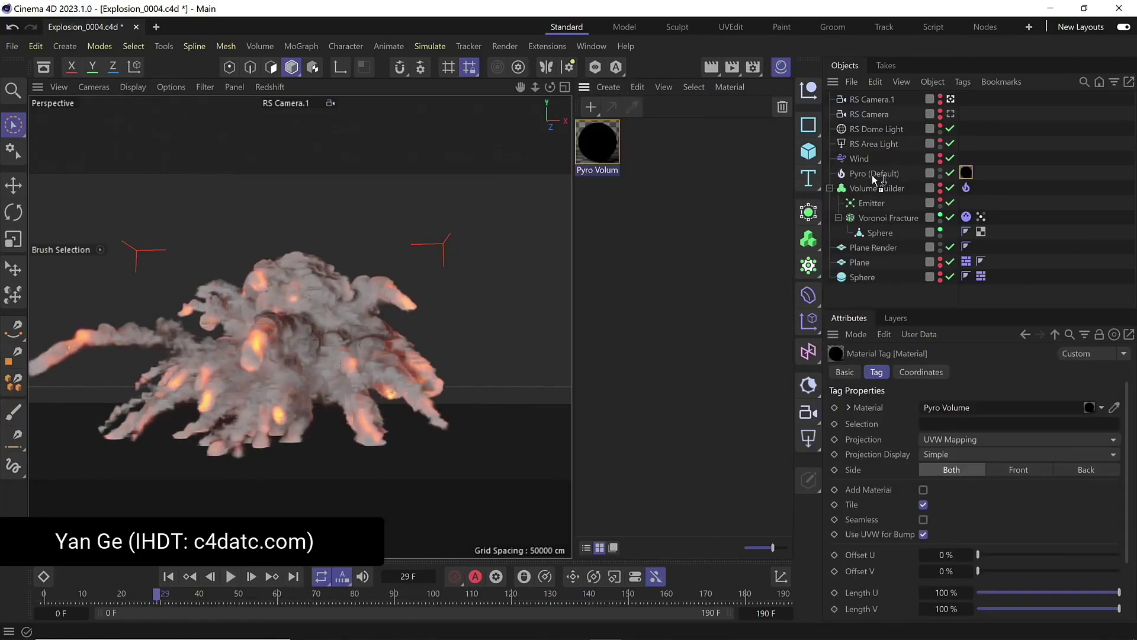
# - Preview the explosion with an interactive Redshift render, then stop it and inspect Pyro's cache settings
pyautogui.click(317, 102)
pyautogui.click(296, 126)
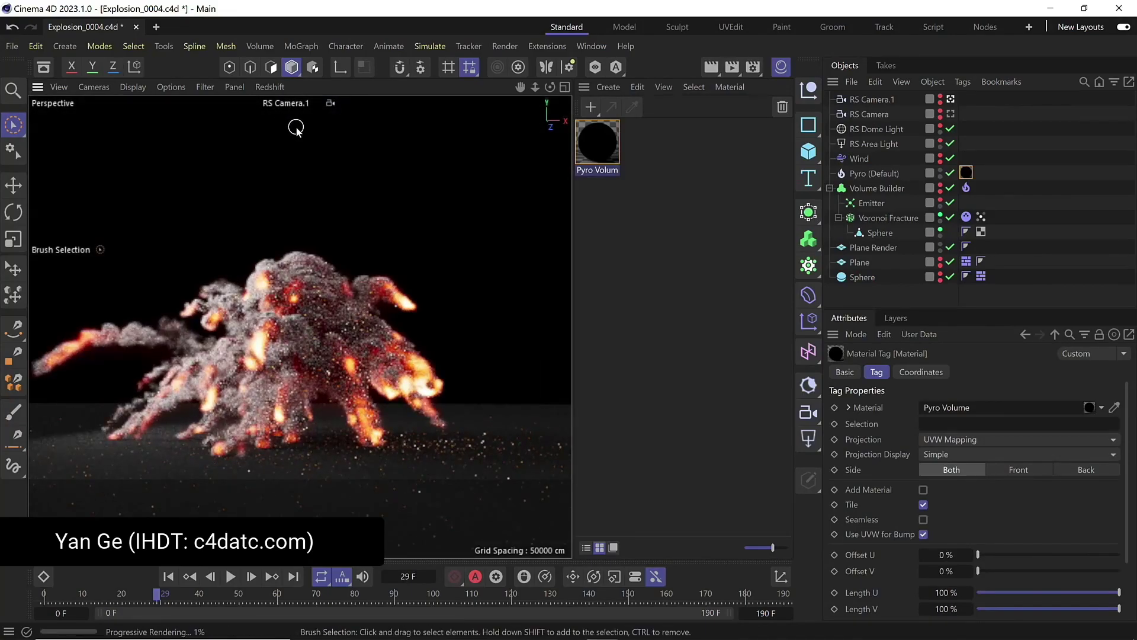
pyautogui.click(271, 87)
pyautogui.click(284, 112)
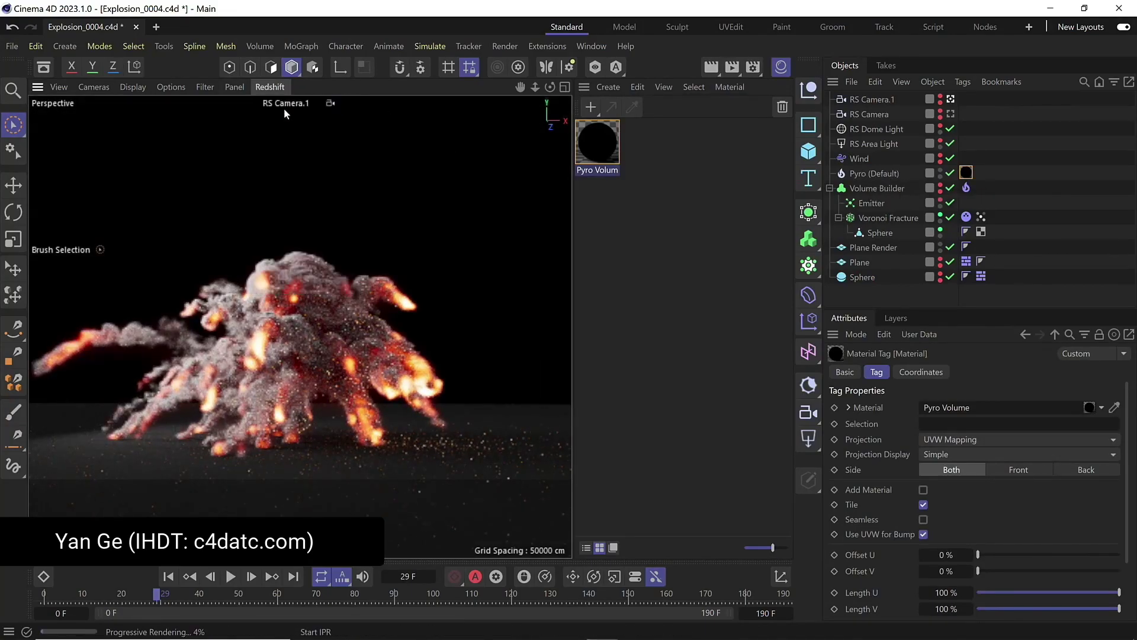
pyautogui.click(874, 173)
pyautogui.click(987, 372)
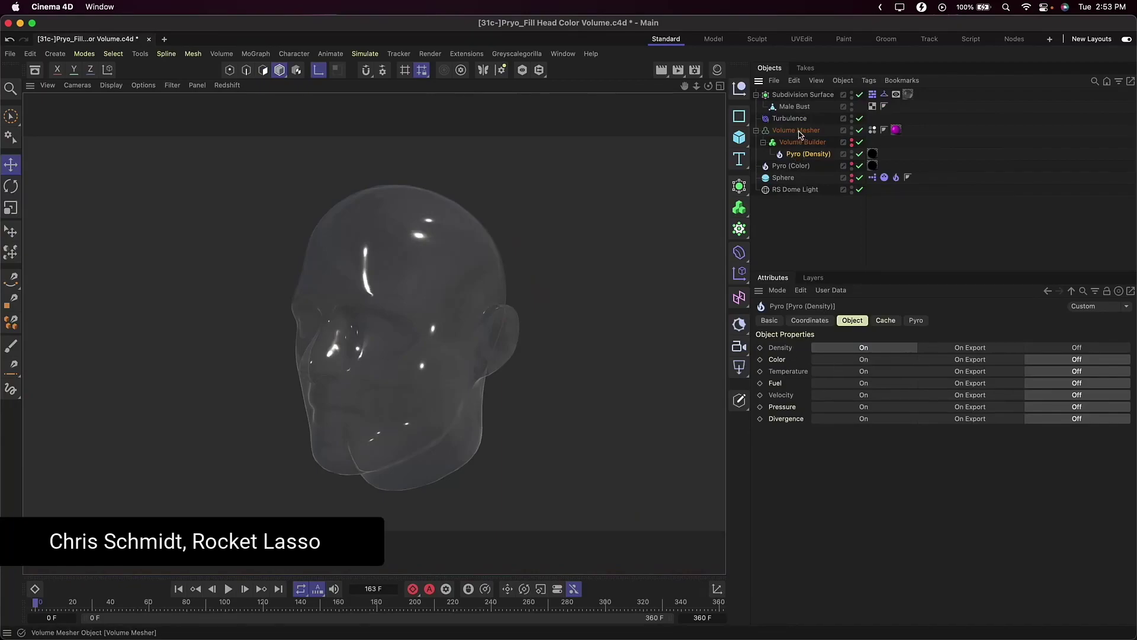
# - Check the Volume Builder and the Pyro (Color) vertex colour tag, then play the colour simulation
pyautogui.click(802, 142)
pyautogui.click(872, 130)
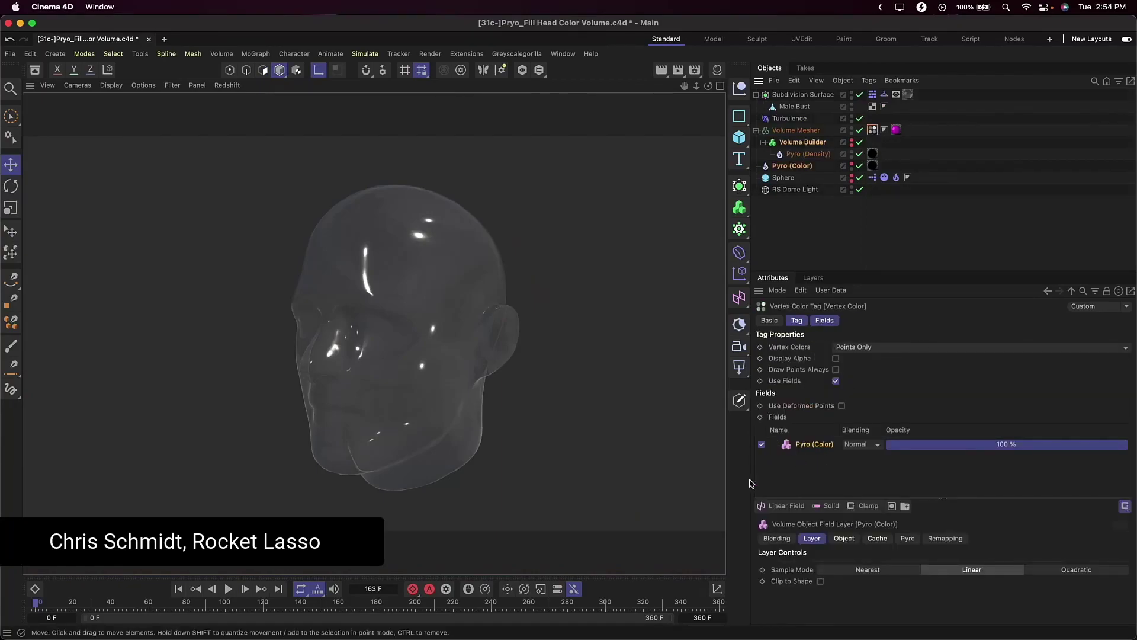
pyautogui.click(228, 588)
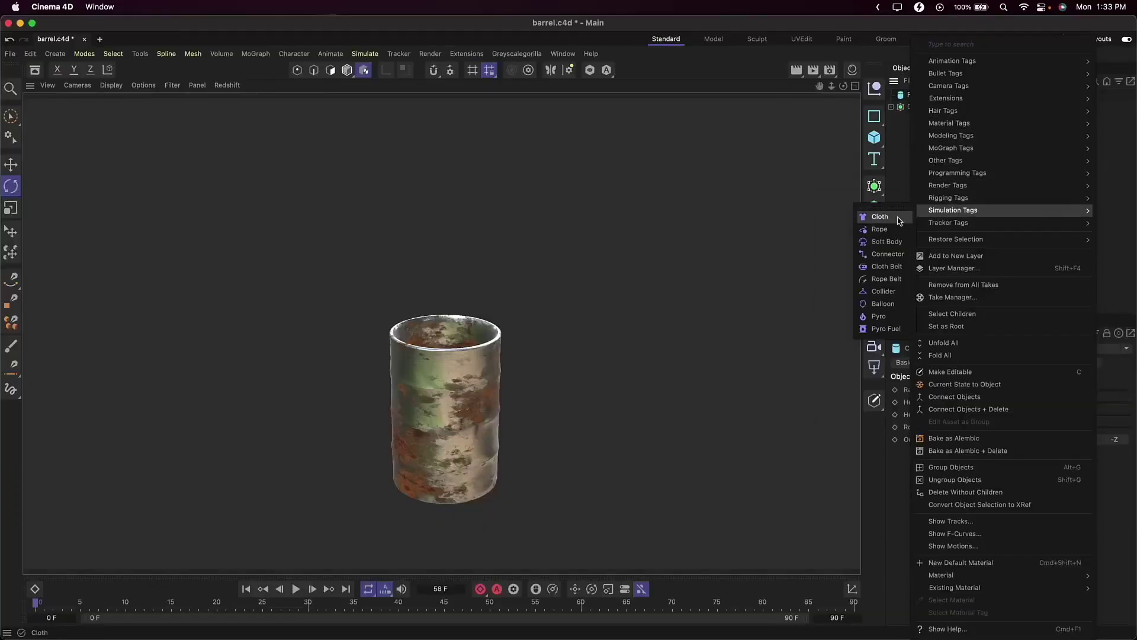
# - Make the Fuel object emit pyro fire and move the emitting sphere so smoke trails behind
pyautogui.click(879, 316)
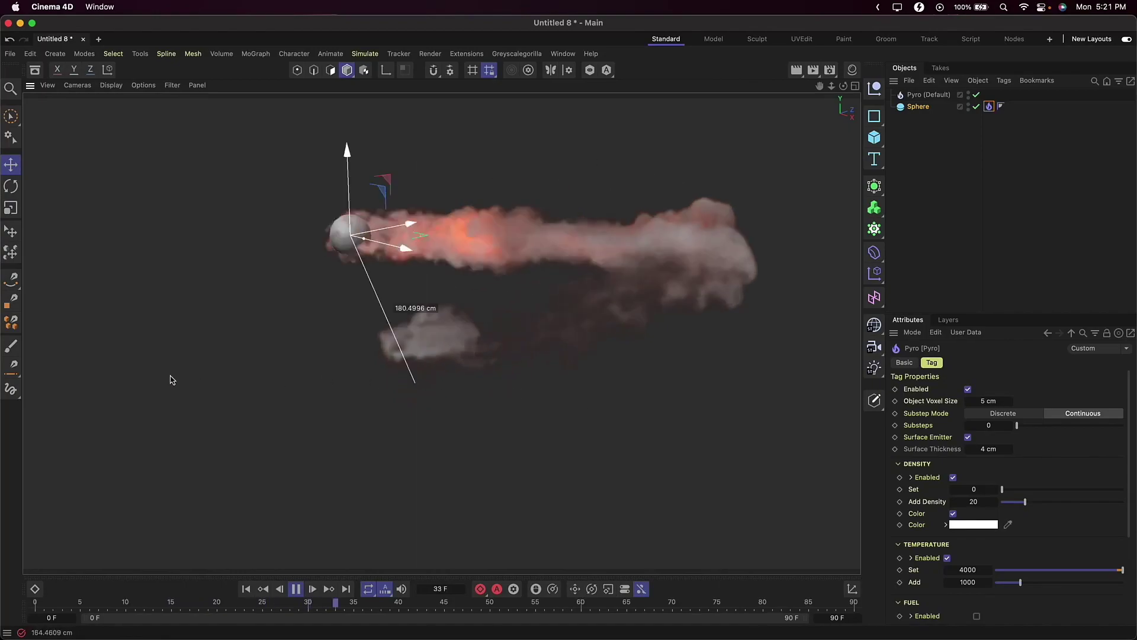
pyautogui.moveTo(172, 380); pyautogui.dragTo(402, 494)
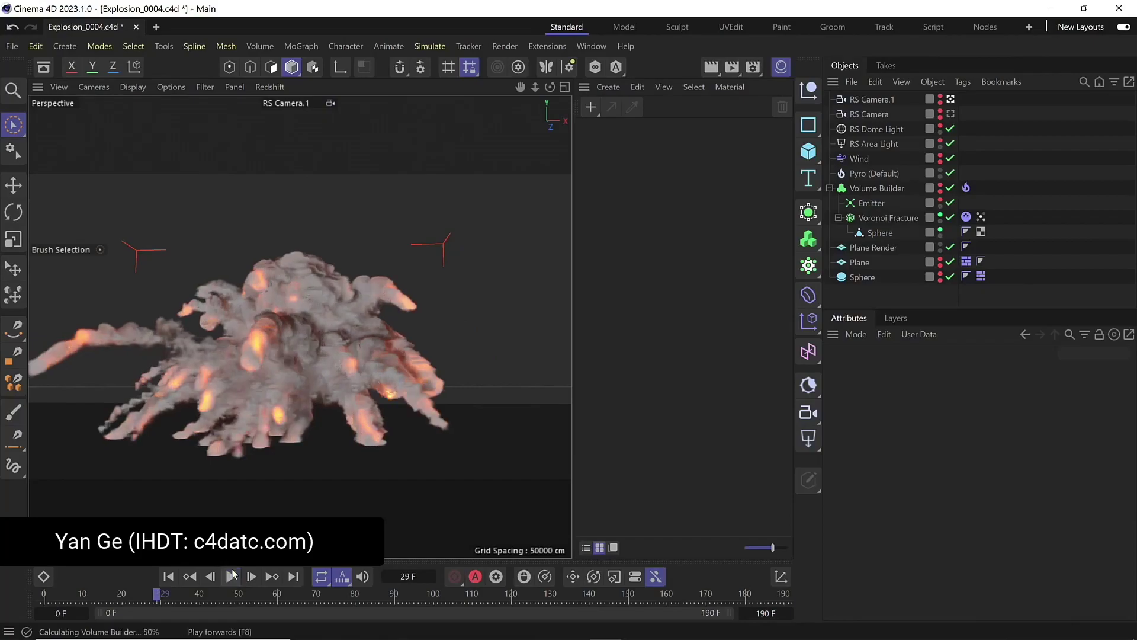
# - Apply a Redshift Pyro Volume material to Pyro (Default), start the interactive render, and set aperture 2.8
pyautogui.click(610, 87)
pyautogui.moveTo(681, 163)
pyautogui.moveTo(811, 167)
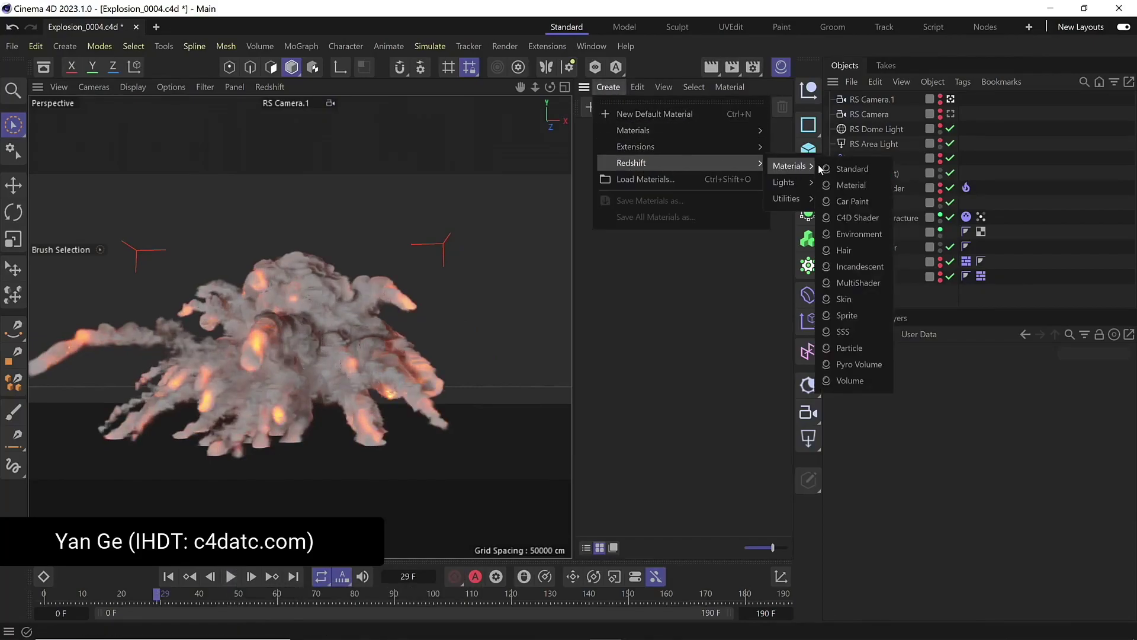
pyautogui.click(858, 363)
pyautogui.moveTo(799, 175); pyautogui.dragTo(877, 181)
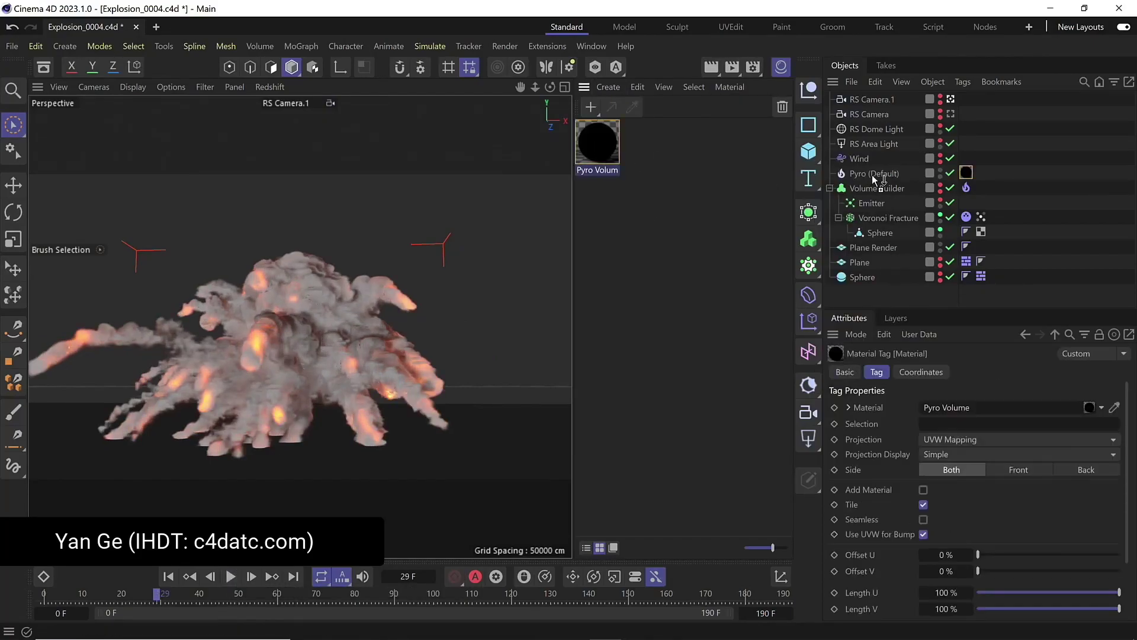
pyautogui.click(278, 89)
pyautogui.click(292, 119)
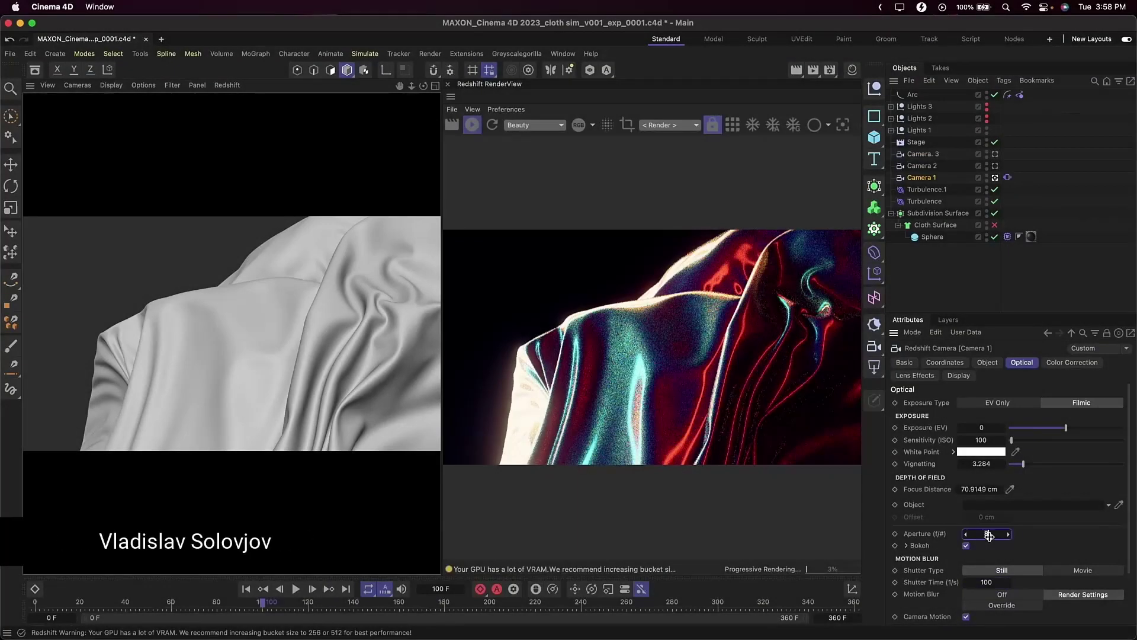
pyautogui.write('2.8')
pyautogui.press('Return')
# - Set the camera exposure to -2 to darken the render
pyautogui.click(990, 425)
pyautogui.write('-')
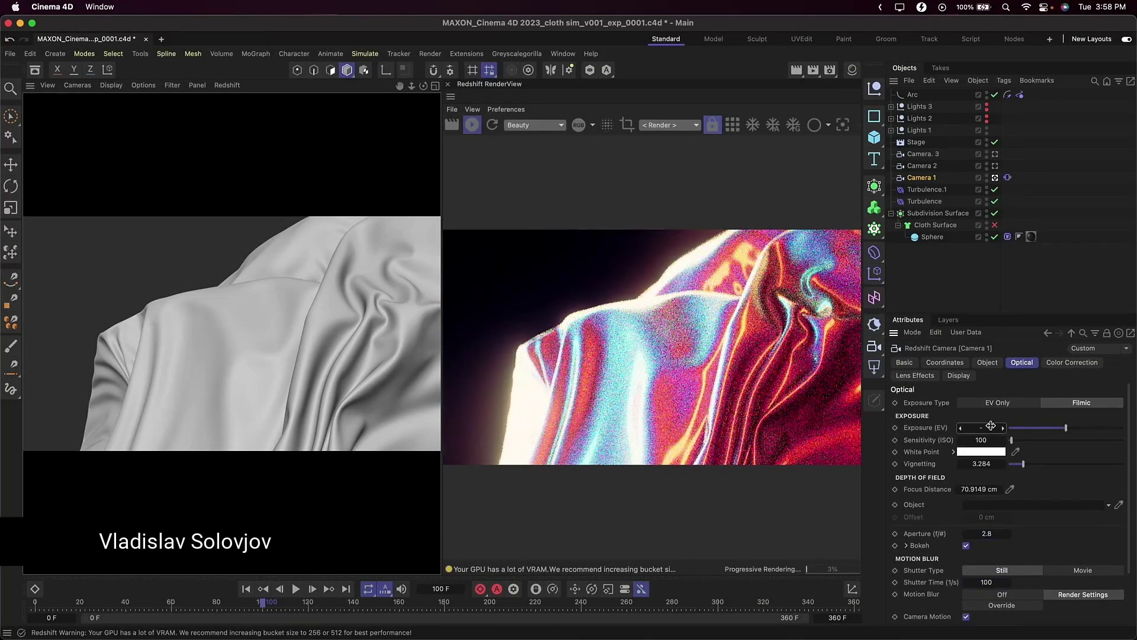
pyautogui.write('2')
pyautogui.press('Return')
pyautogui.click(987, 361)
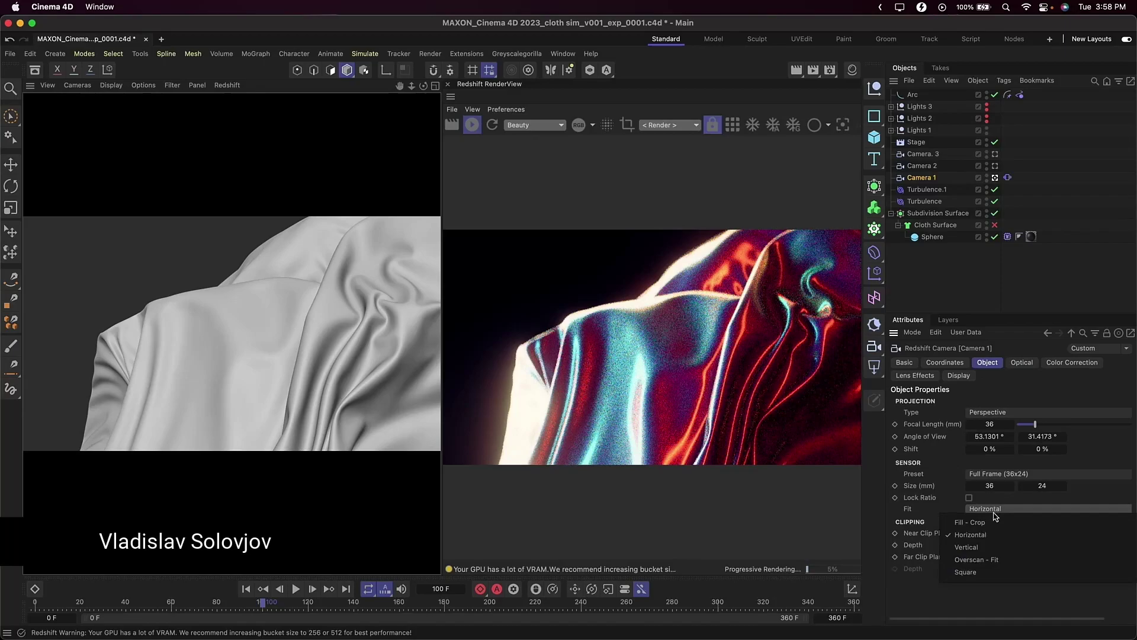
# - Change the render output to portrait 1080 × 1920
pyautogui.click(830, 70)
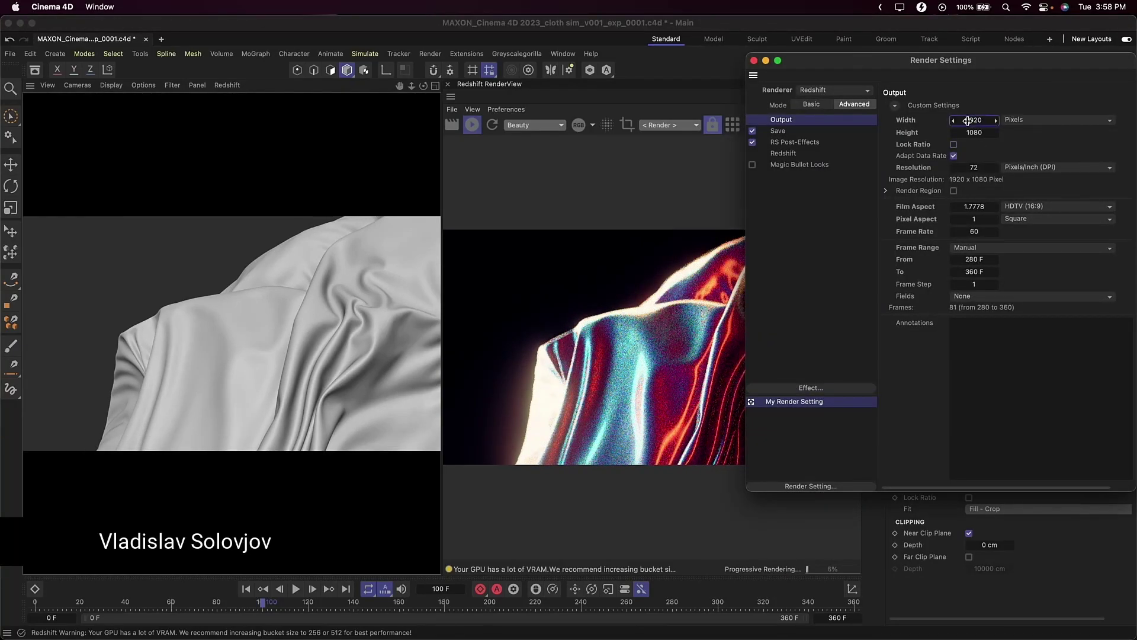
pyautogui.write('1080')
pyautogui.press('Tab')
pyautogui.write('1920')
pyautogui.press('Return')
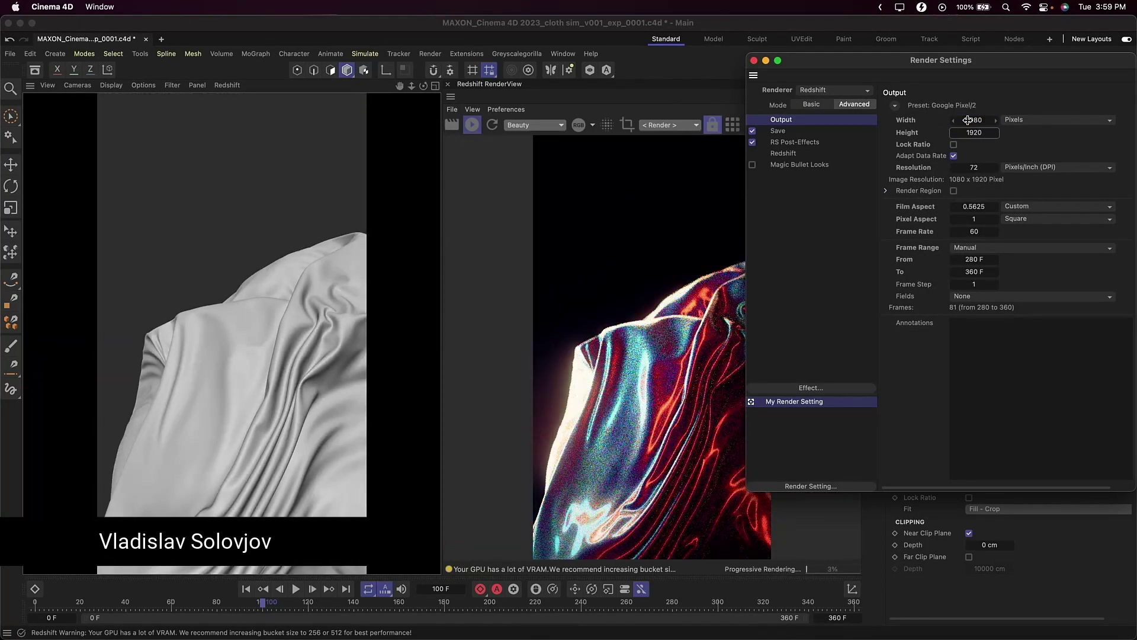
pyautogui.click(754, 61)
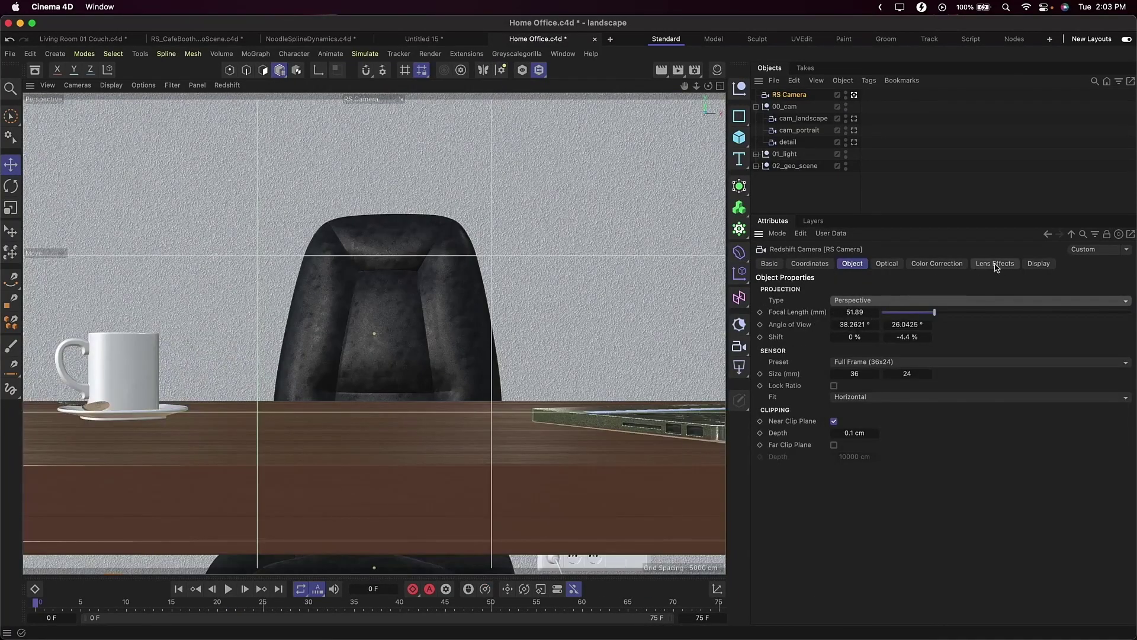
# - Turn on the cam_landscape camera's focus plane and shift the character's skin hue to green (about 113)
pyautogui.click(1038, 263)
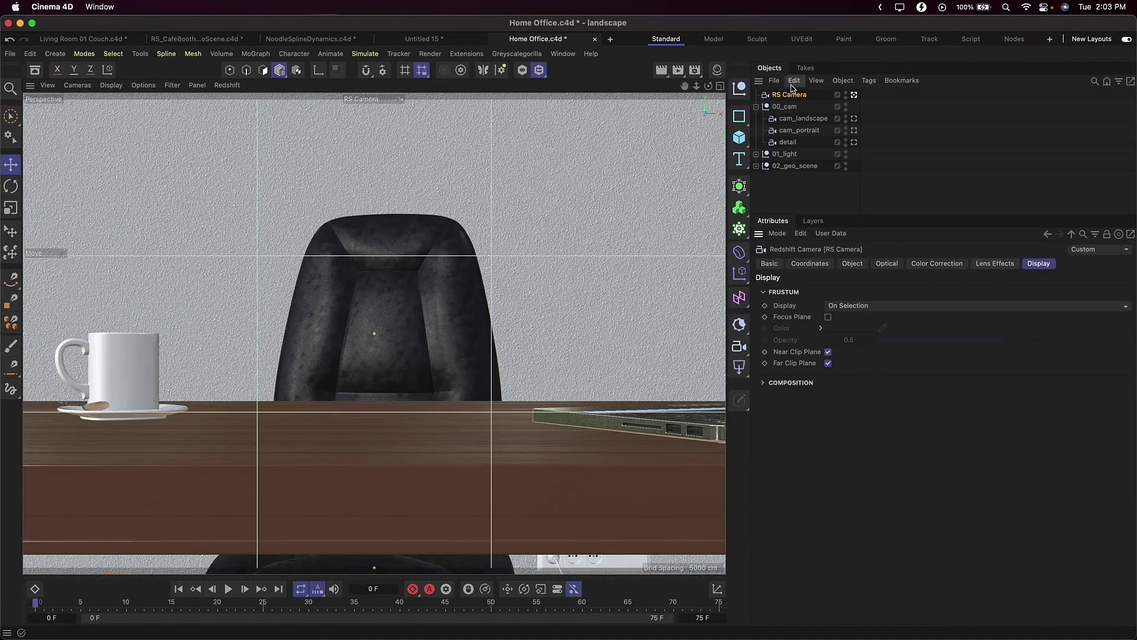
pyautogui.press('F5')
pyautogui.click(792, 120)
pyautogui.click(828, 317)
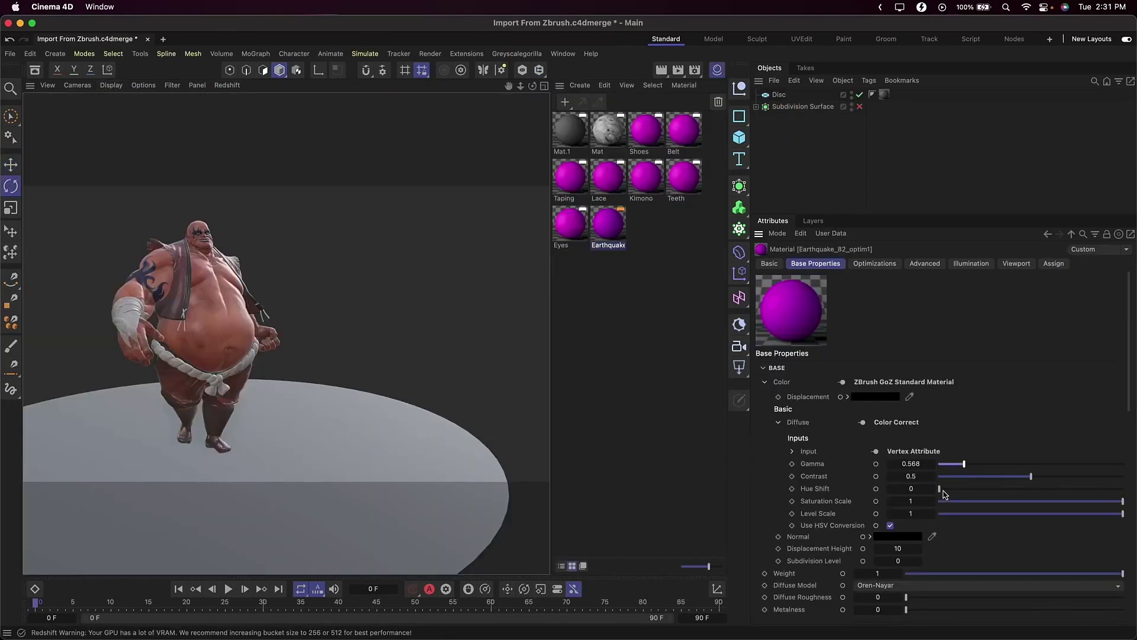
pyautogui.moveTo(943, 491); pyautogui.dragTo(998, 488)
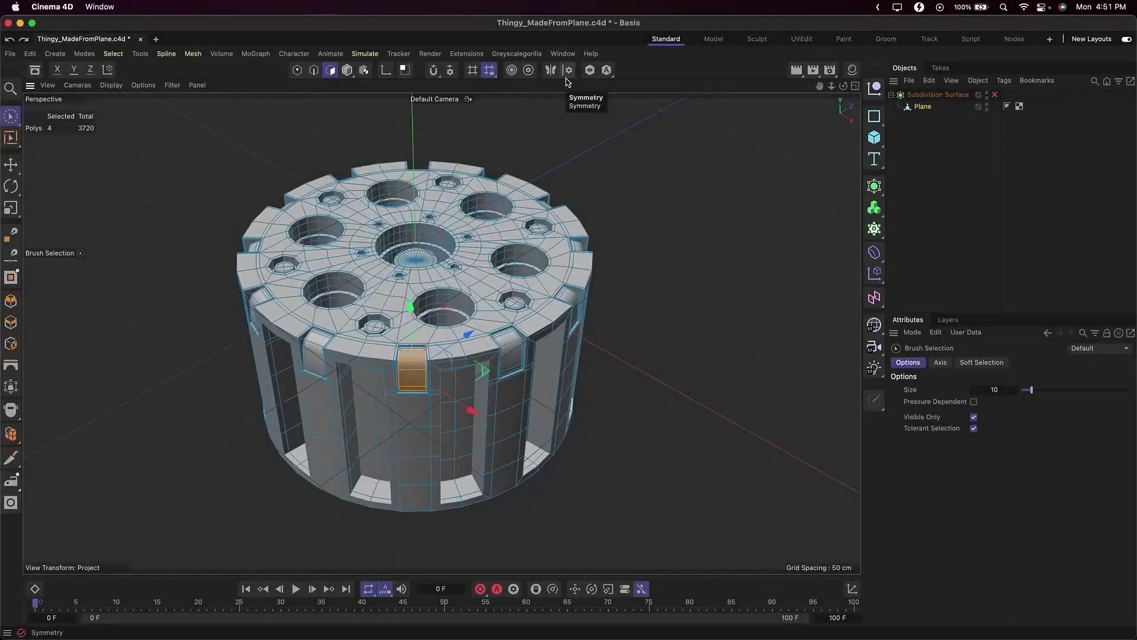
# - Patch the symmetric mesh's holes with the Close Polygon Hole tool, setting patch rotation to 5
pyautogui.click(567, 76)
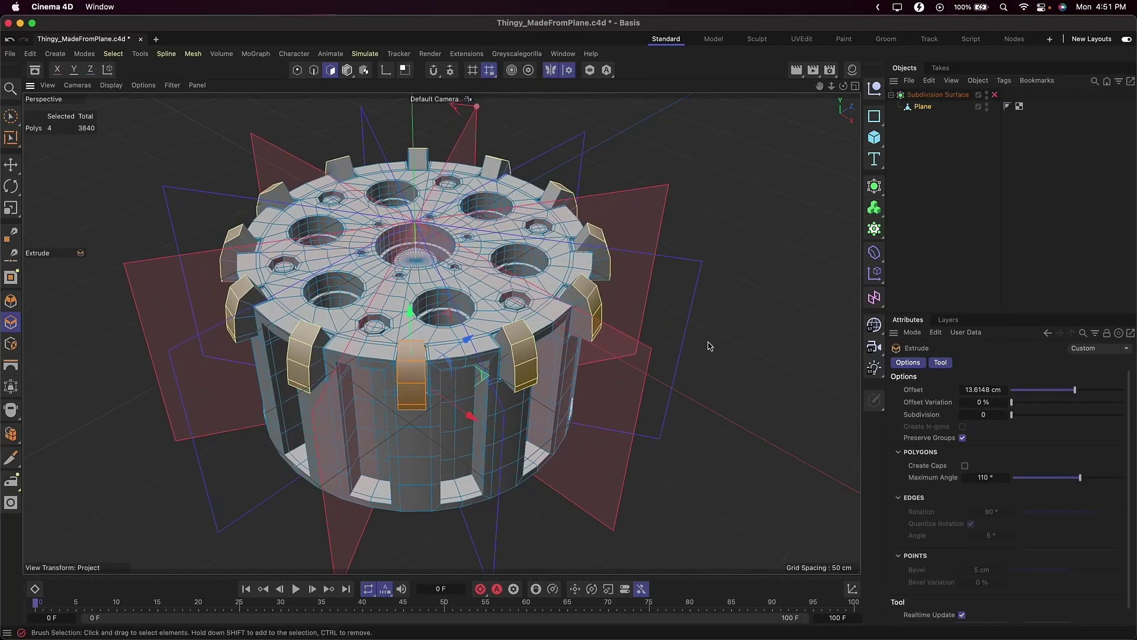
pyautogui.moveTo(843, 86); pyautogui.dragTo(447, 300)
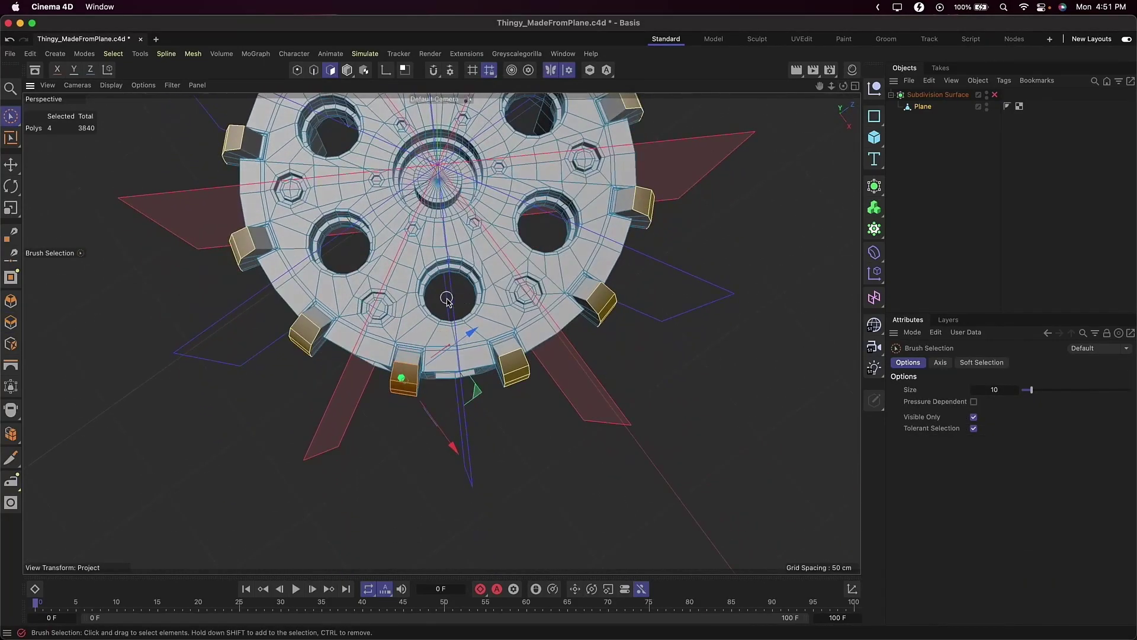
pyautogui.press('m')
pyautogui.press('d')
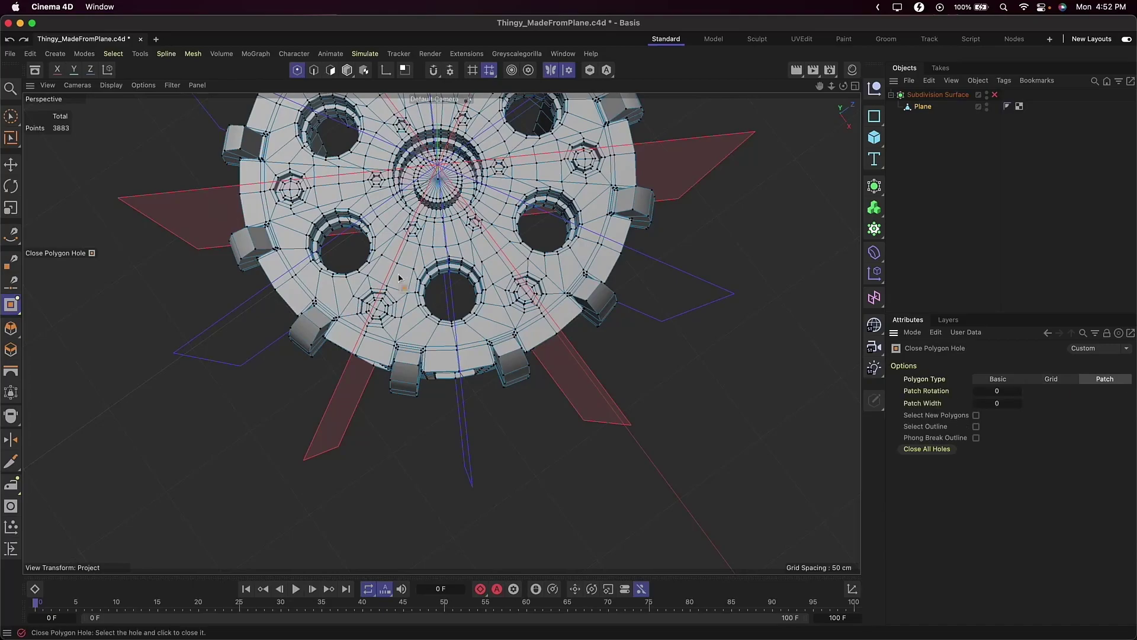
pyautogui.click(453, 284)
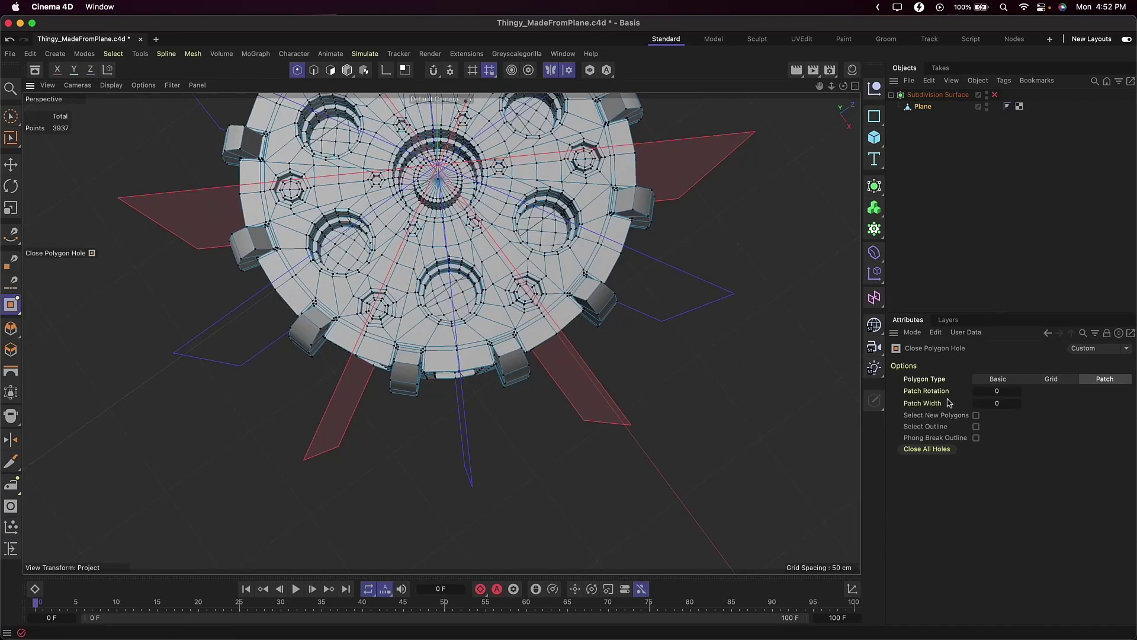
pyautogui.click(1018, 391)
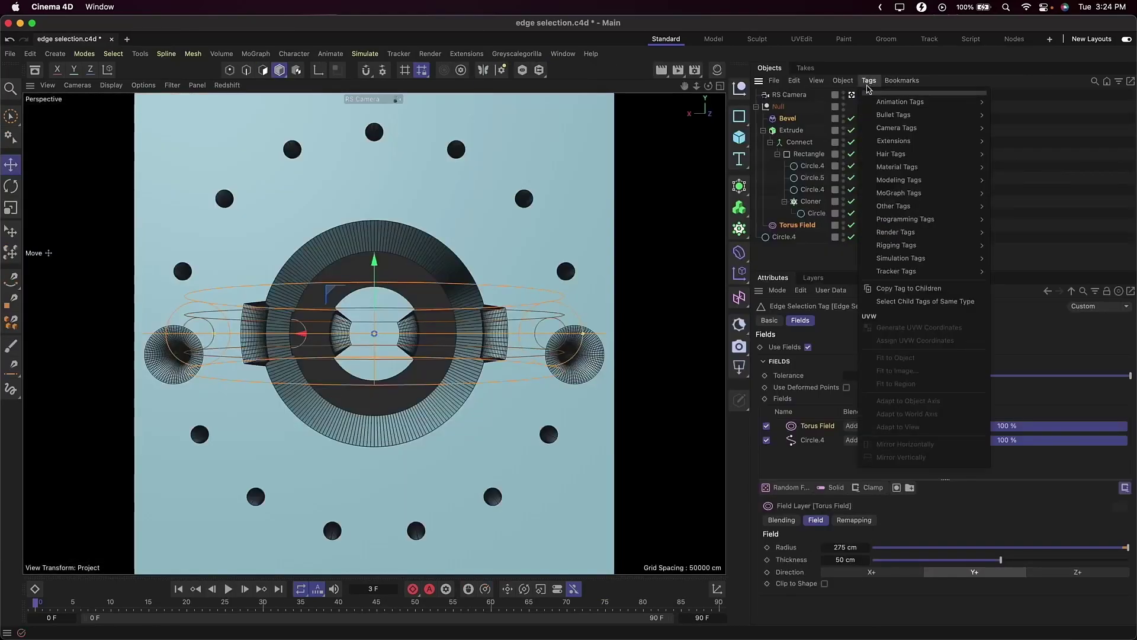
# - Add an Edge Selection tag to Extrude and select the Bevel deformer
pyautogui.moveTo(898, 206)
pyautogui.click(1025, 226)
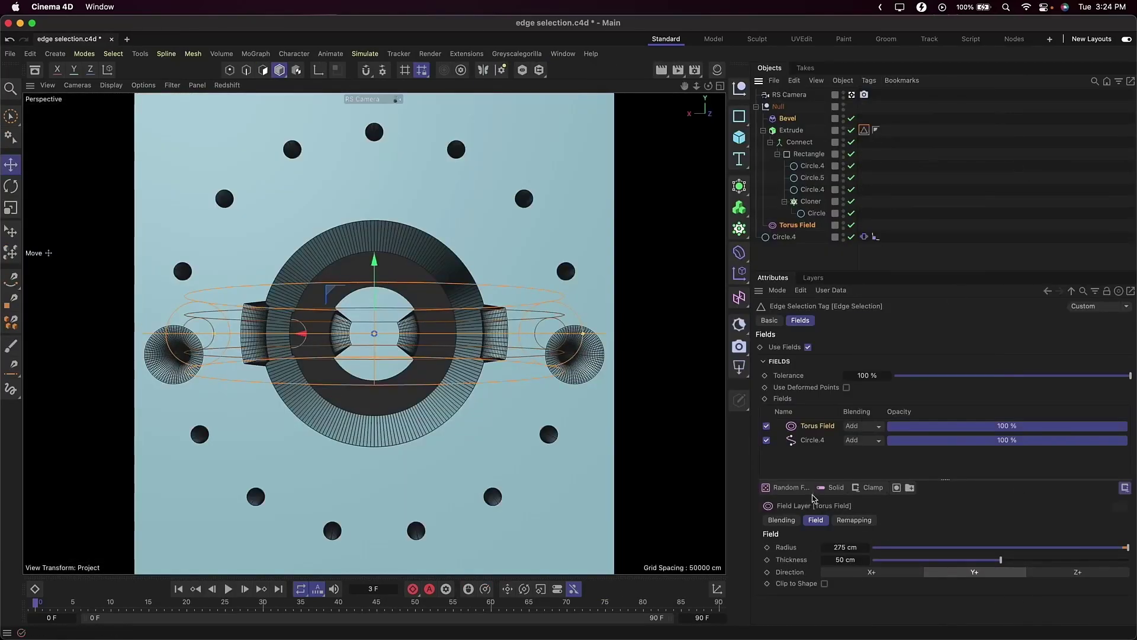
pyautogui.click(788, 119)
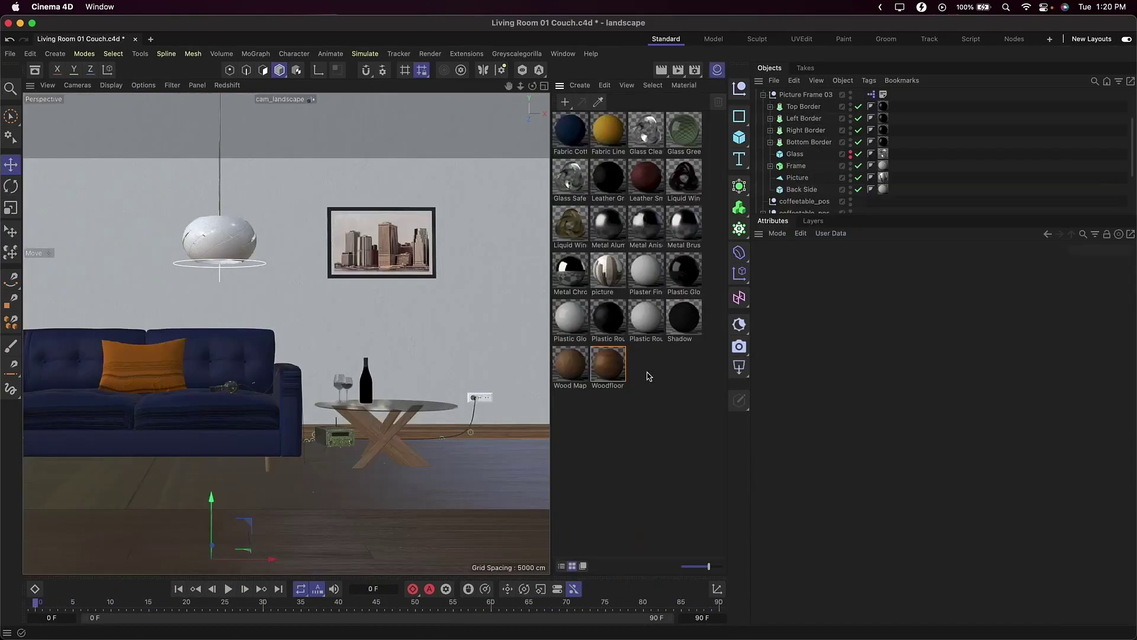
# - Import the villa_snow image as a material and apply it to the Picture object
pyautogui.doubleClick(649, 374)
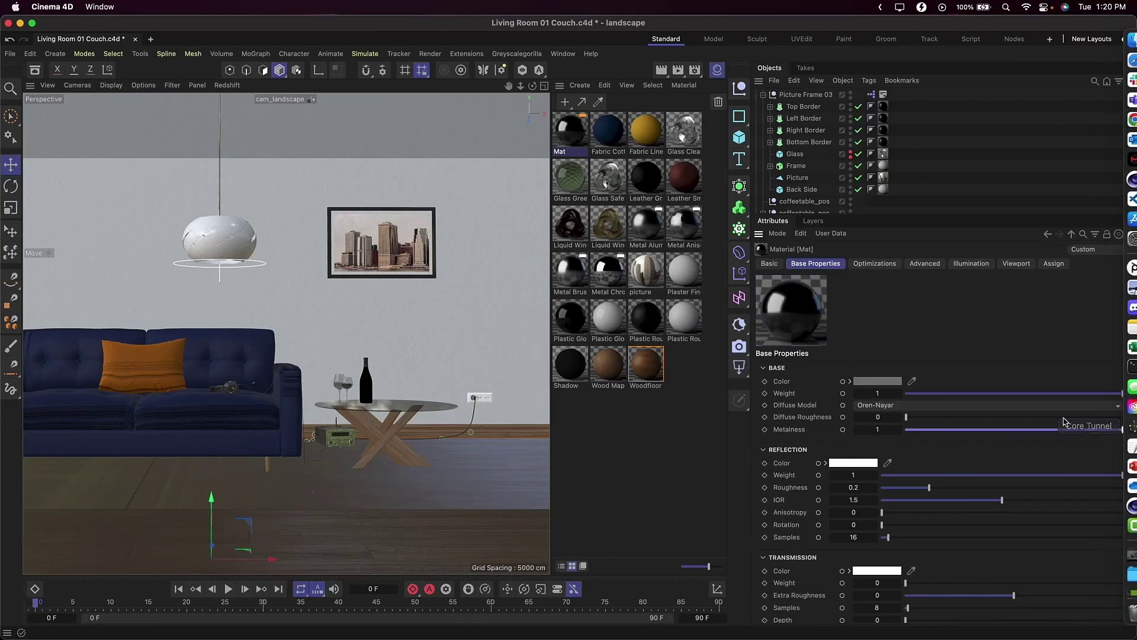
pyautogui.press('super+Tab')
pyautogui.moveTo(356, 274); pyautogui.dragTo(685, 385)
pyautogui.moveTo(883, 177); pyautogui.dragTo(884, 178)
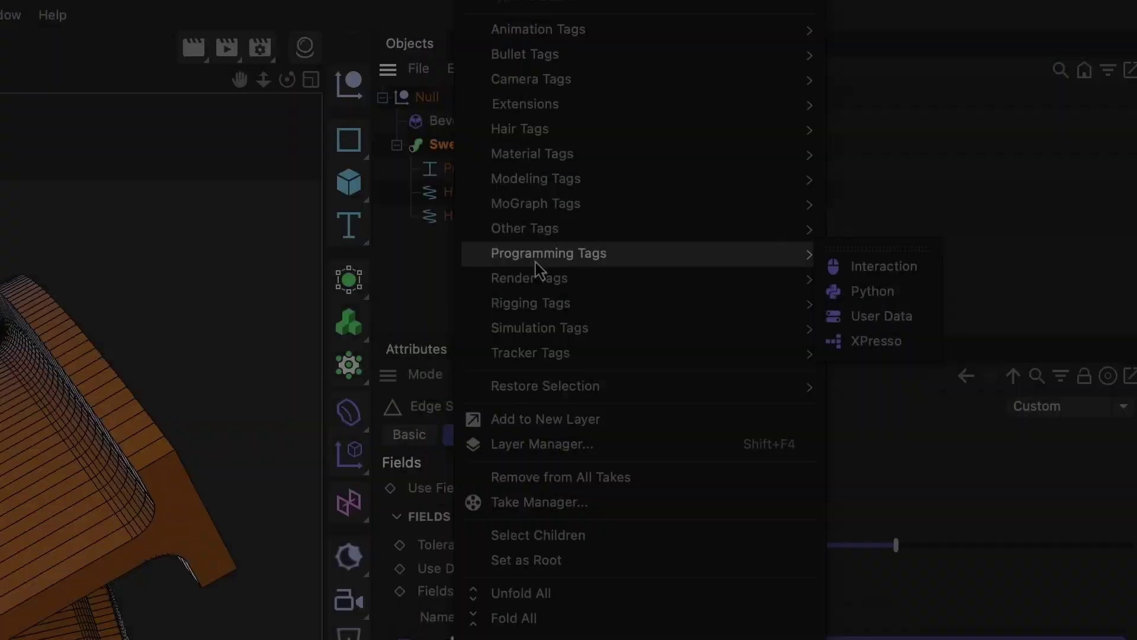
# - Tear off the Other Tags palette and pin Vertex Color to the toolbar
pyautogui.moveTo(530, 226)
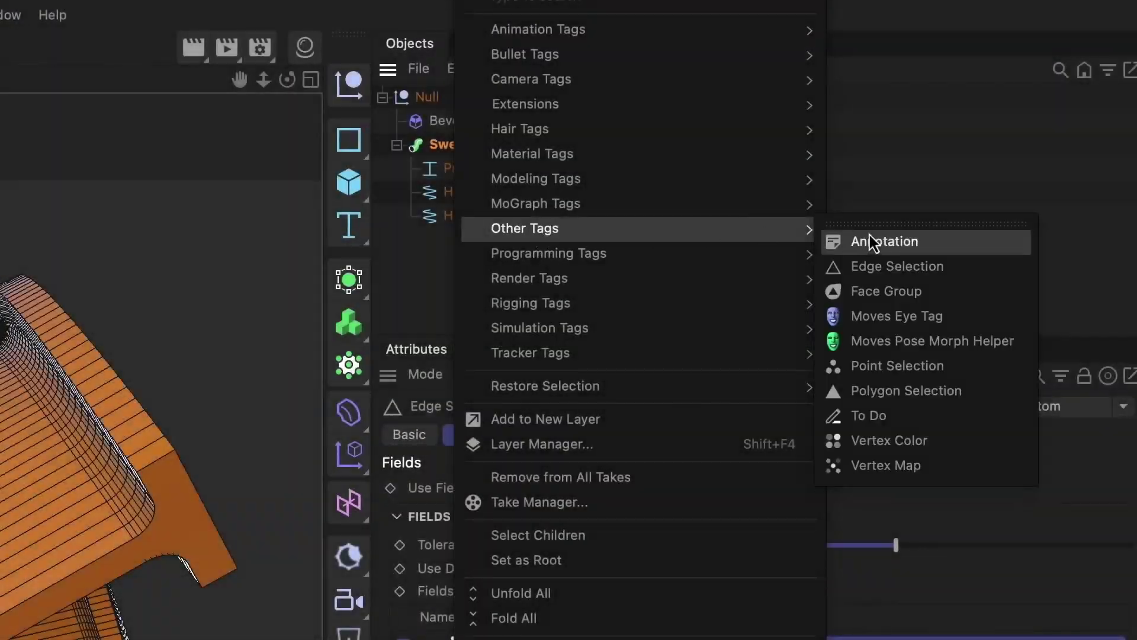
pyautogui.click(882, 219)
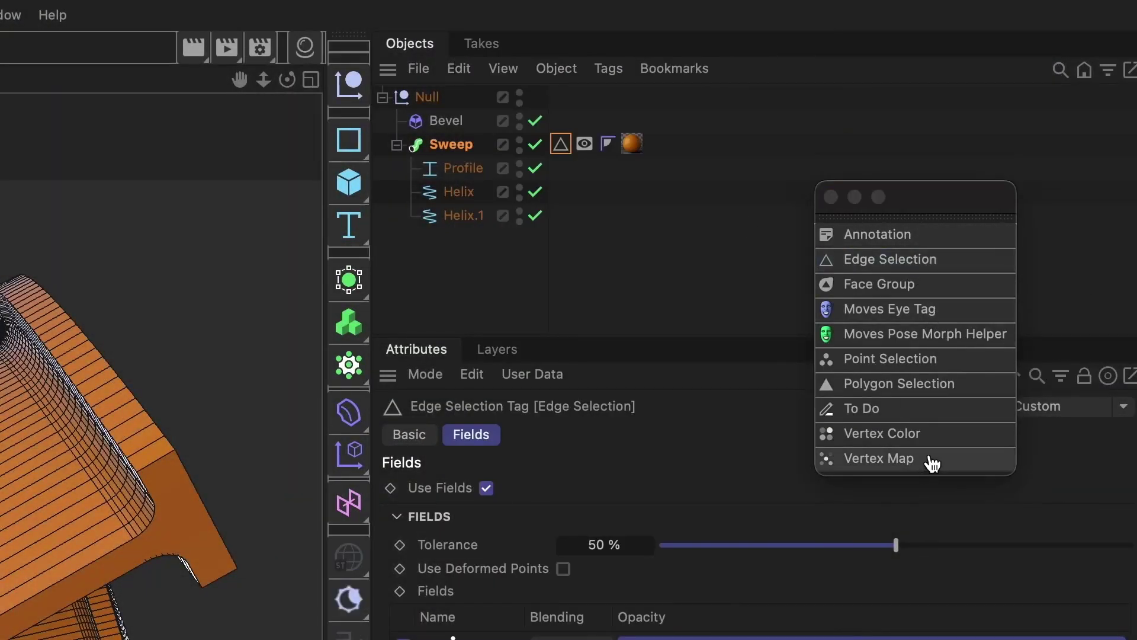
pyautogui.moveTo(882, 433); pyautogui.dragTo(120, 57)
pyautogui.click(26, 41)
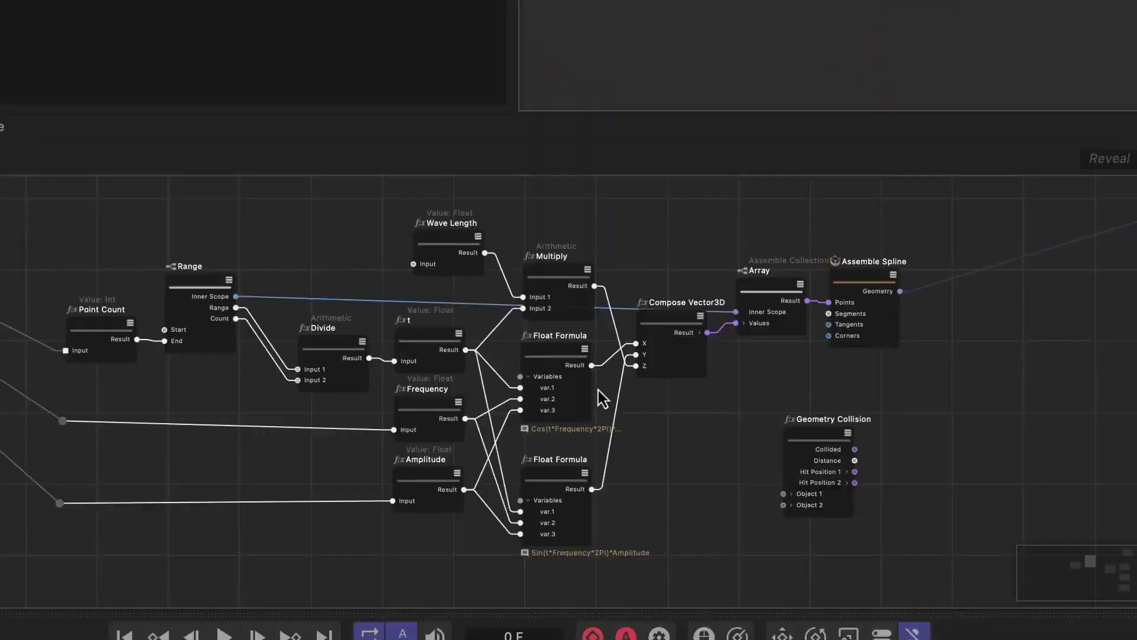
# - Raise the node-built helix's frequency for more coils
pyautogui.click(553, 357)
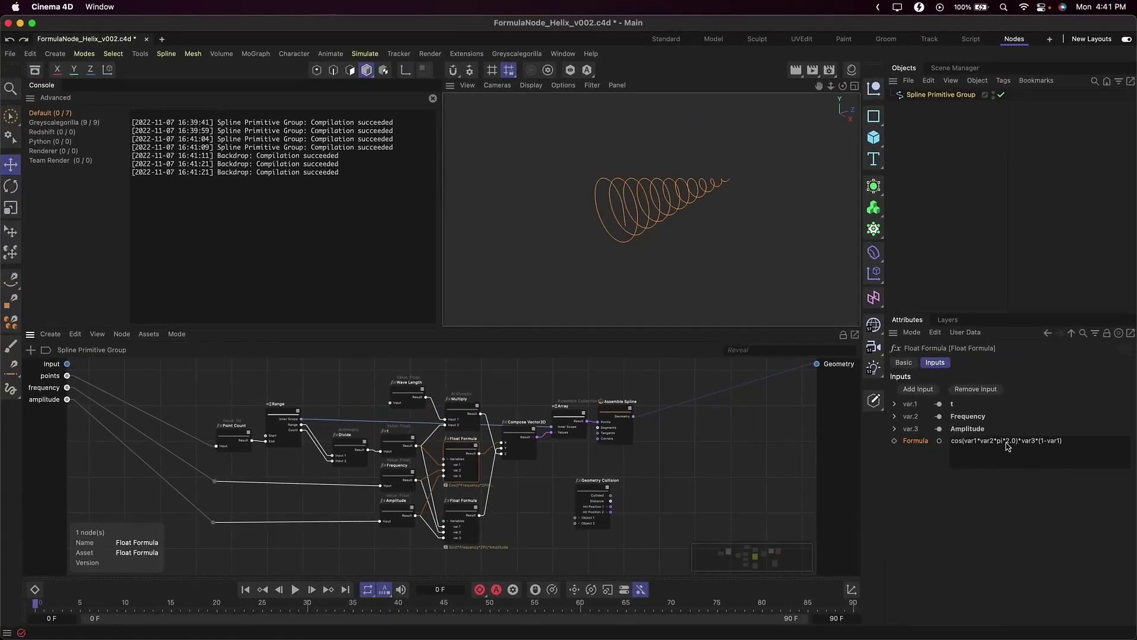
pyautogui.click(903, 97)
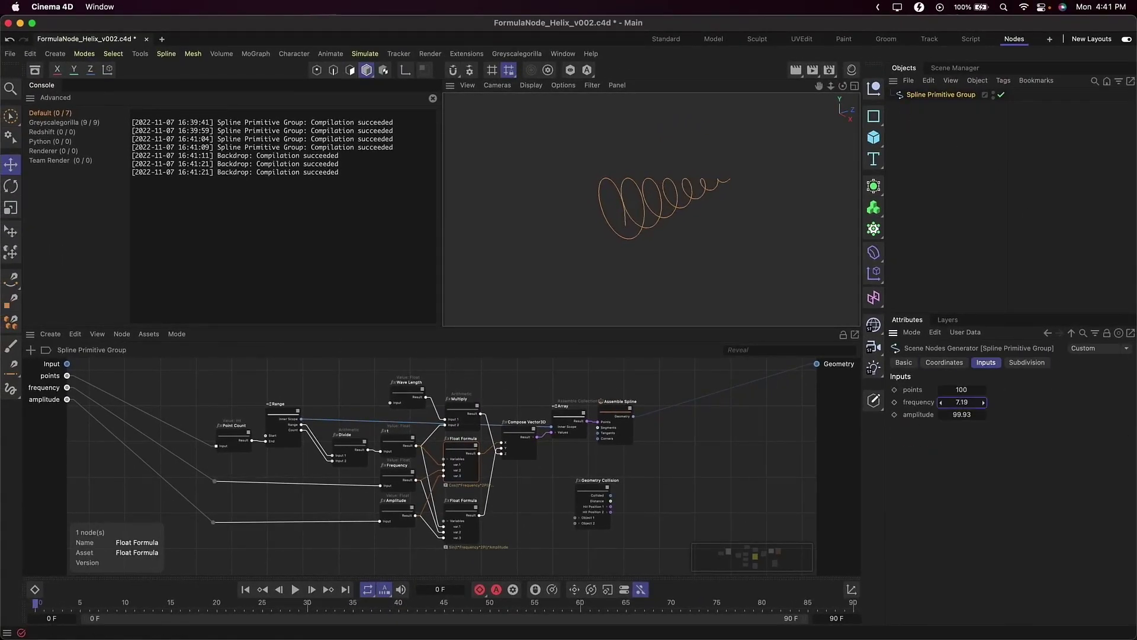
pyautogui.moveTo(962, 402); pyautogui.dragTo(963, 400)
pyautogui.click(594, 502)
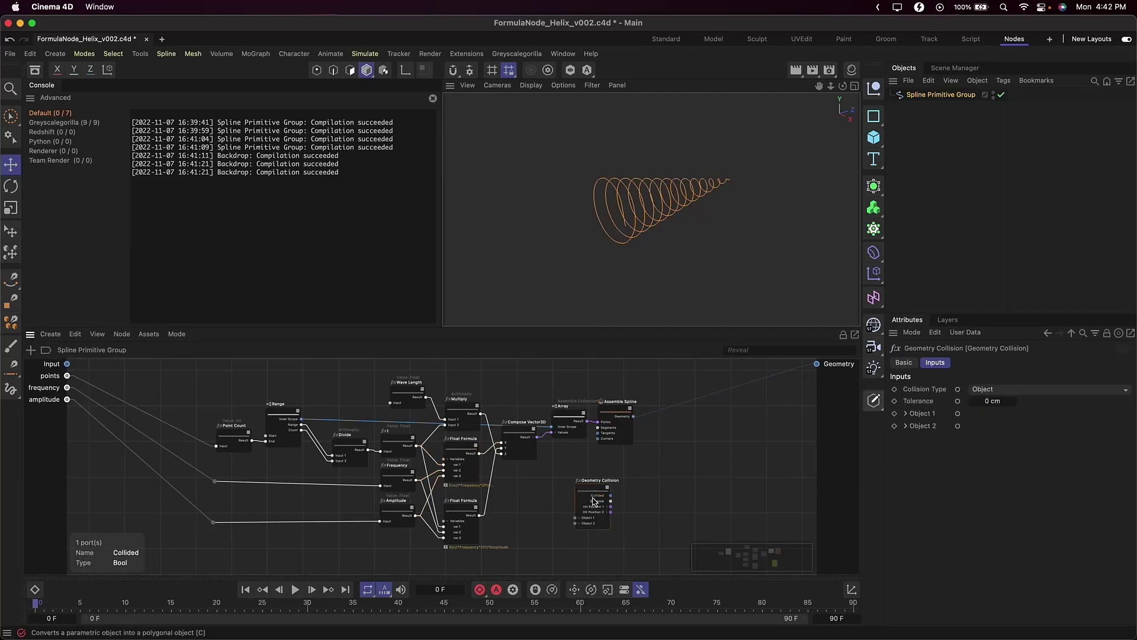
# - Add a Backdrop from the Asset Browser with Drop set to 114 cm, then select FUI Ring
pyautogui.hotkey('shift', 'F8')
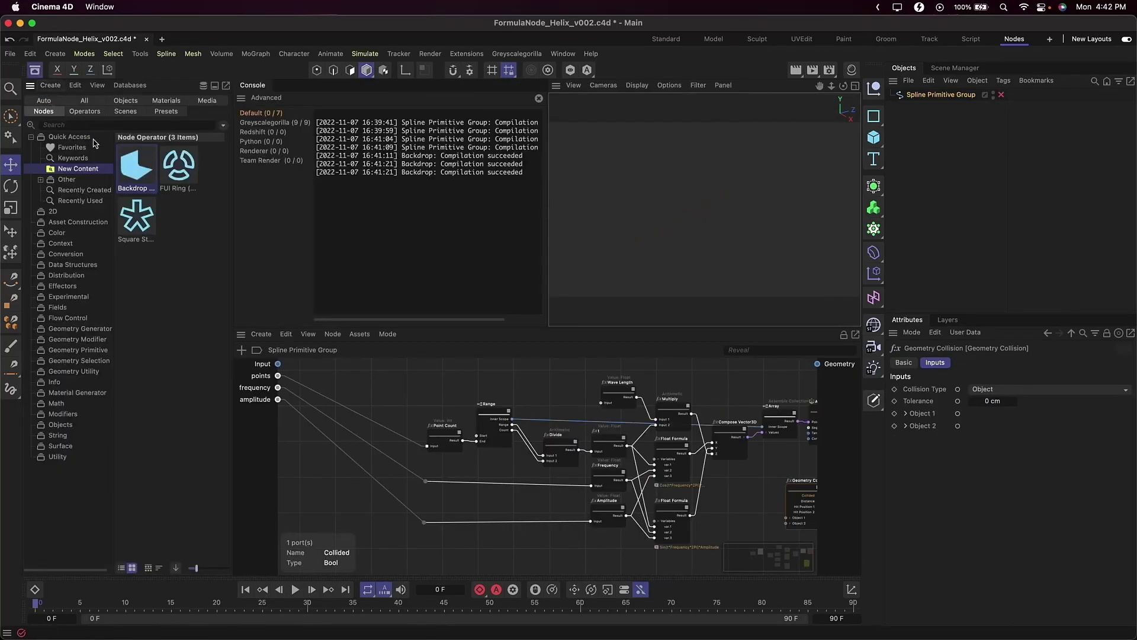
pyautogui.doubleClick(136, 167)
pyautogui.moveTo(960, 469); pyautogui.dragTo(937, 483)
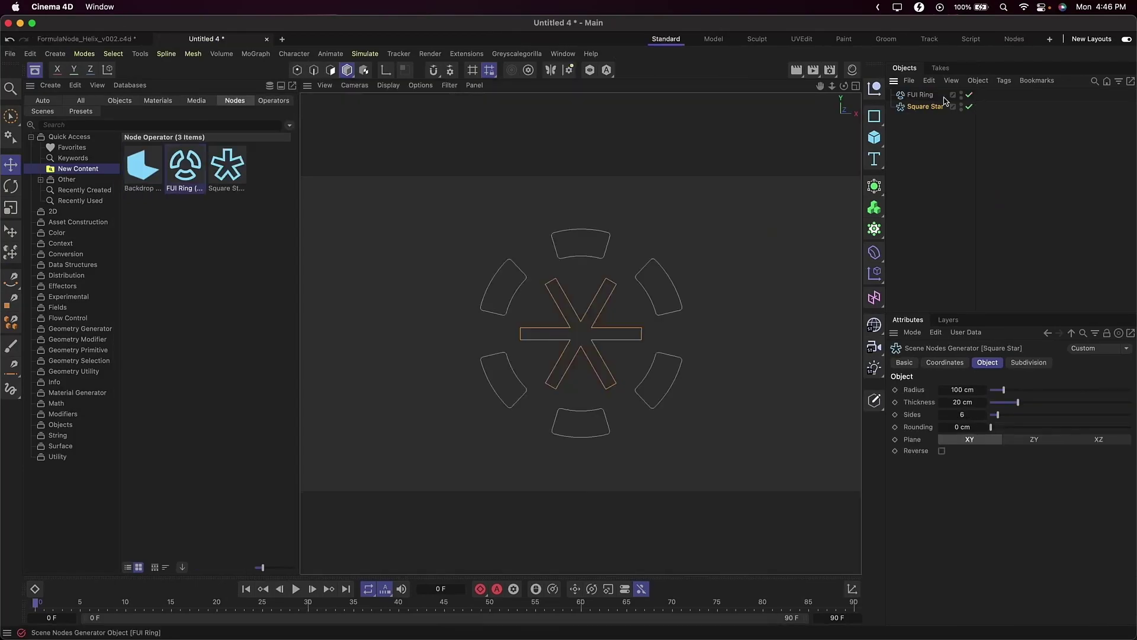
pyautogui.click(933, 94)
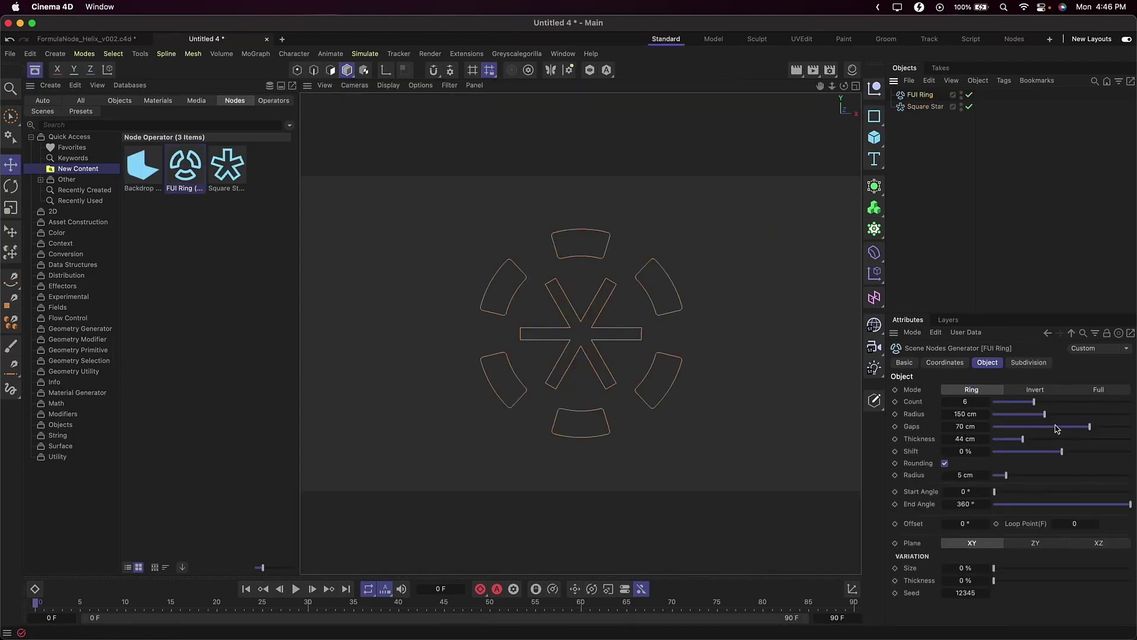